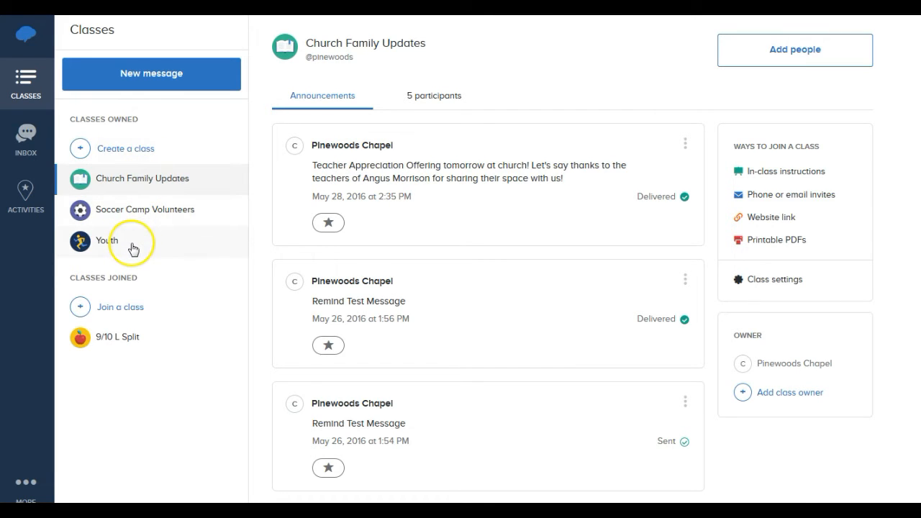
mouse_move(130, 247)
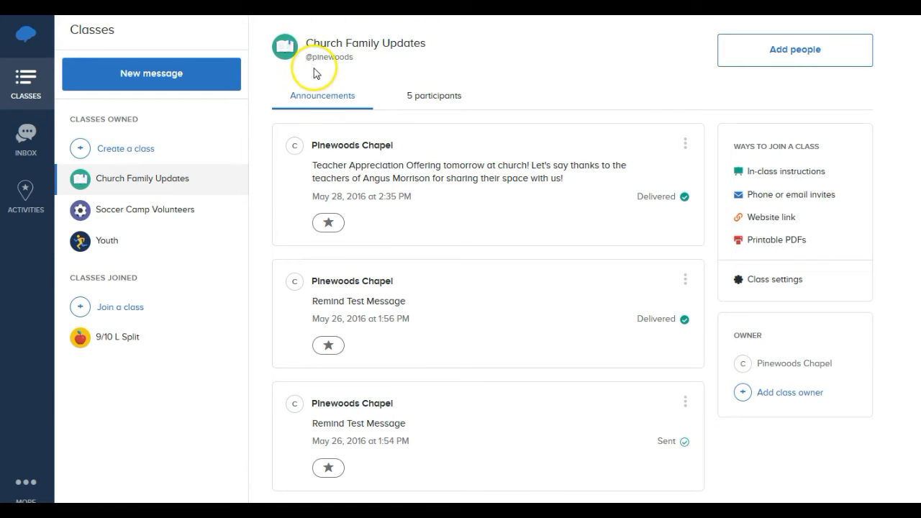
mouse_move(183, 187)
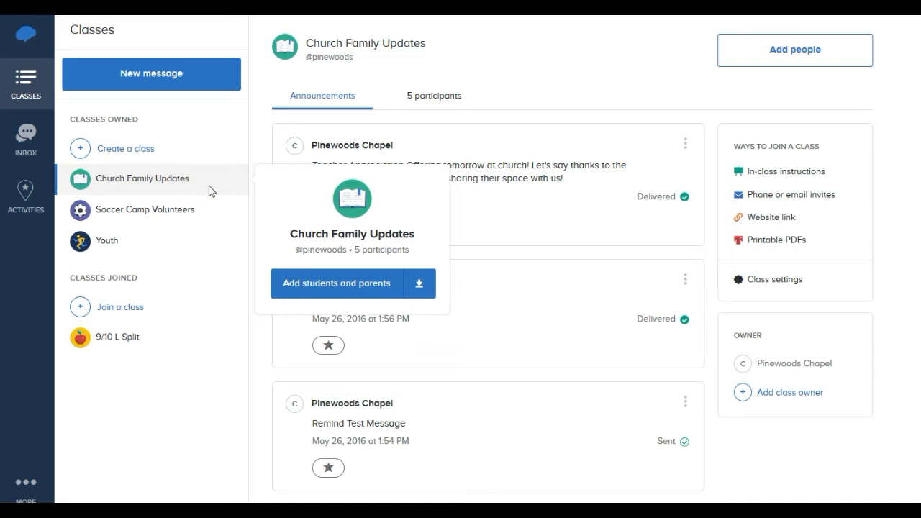
left_click(198, 178)
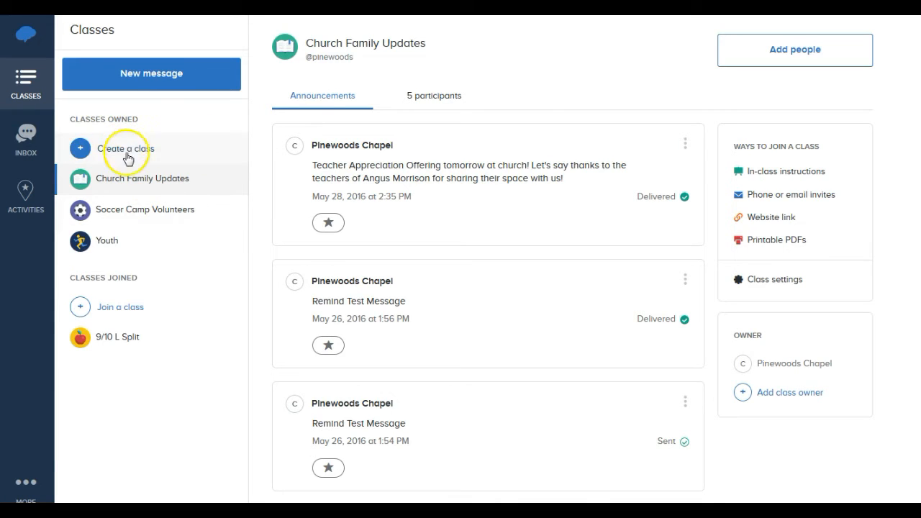
mouse_move(187, 182)
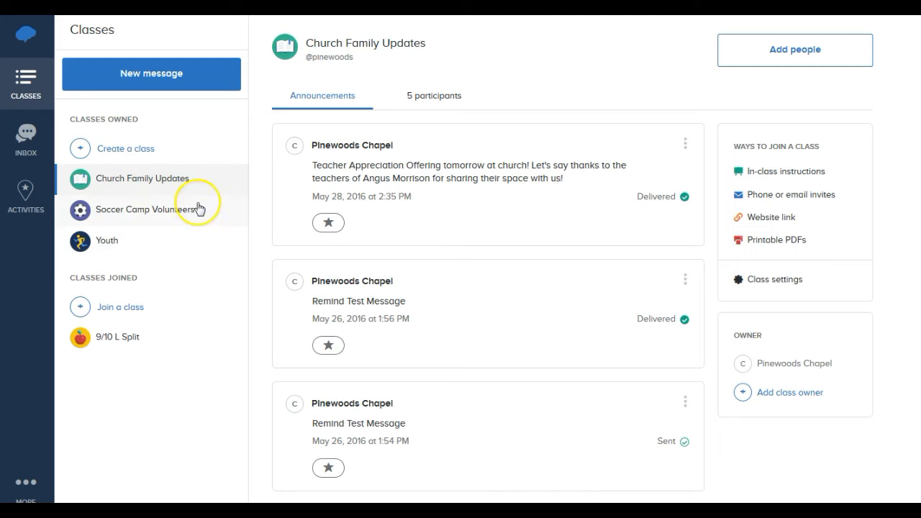
mouse_move(200, 208)
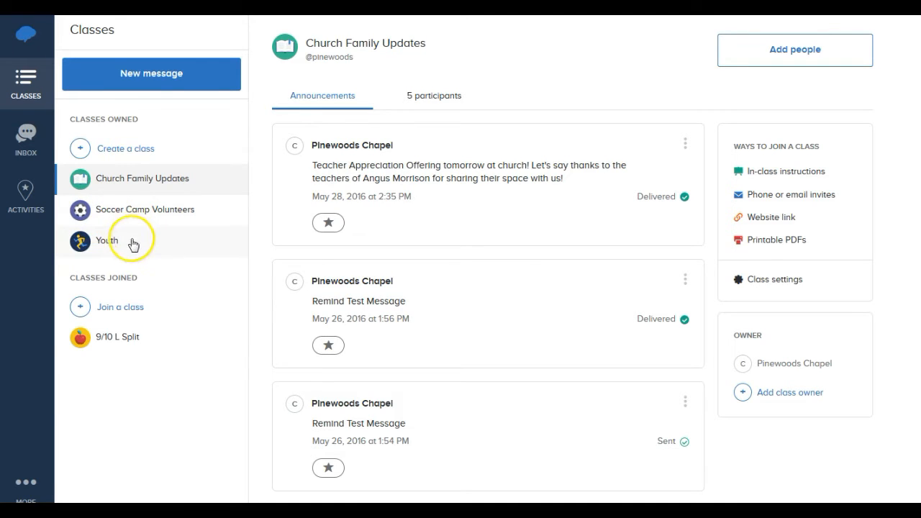
mouse_move(63, 239)
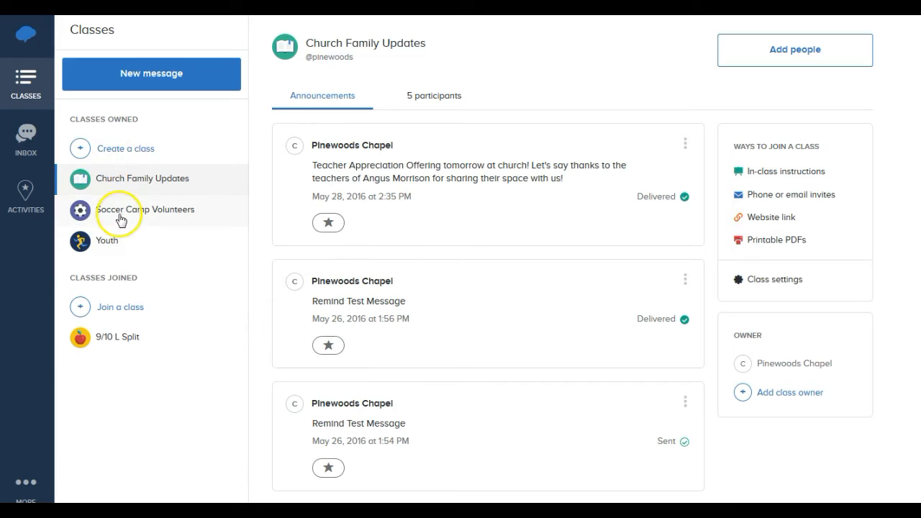
left_click(267, 104)
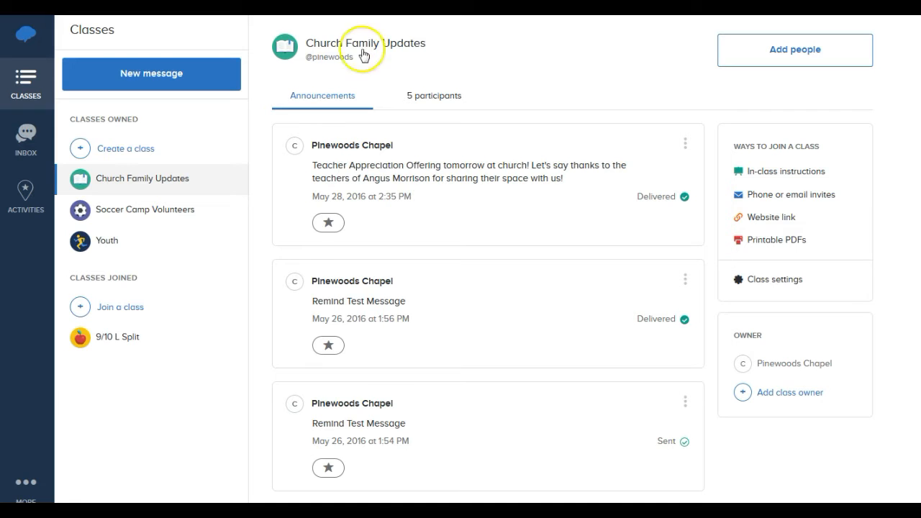
left_click(80, 153)
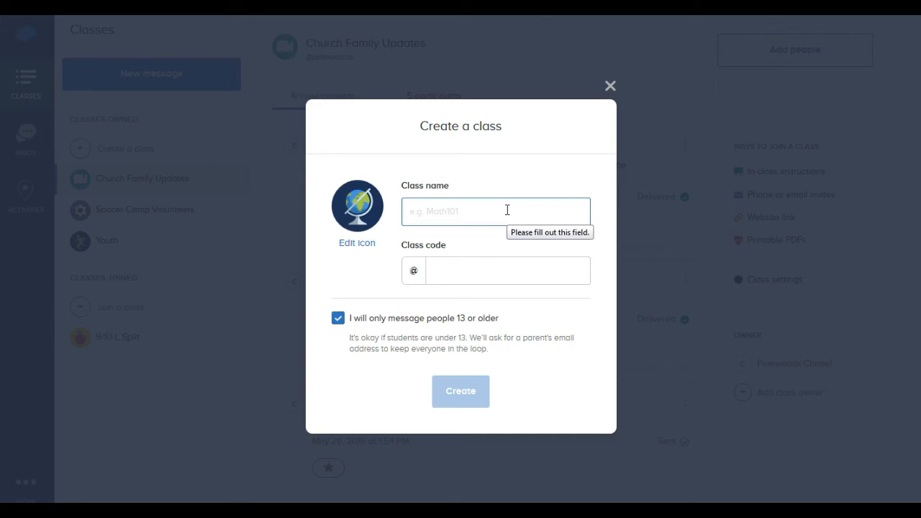
type("MyClass")
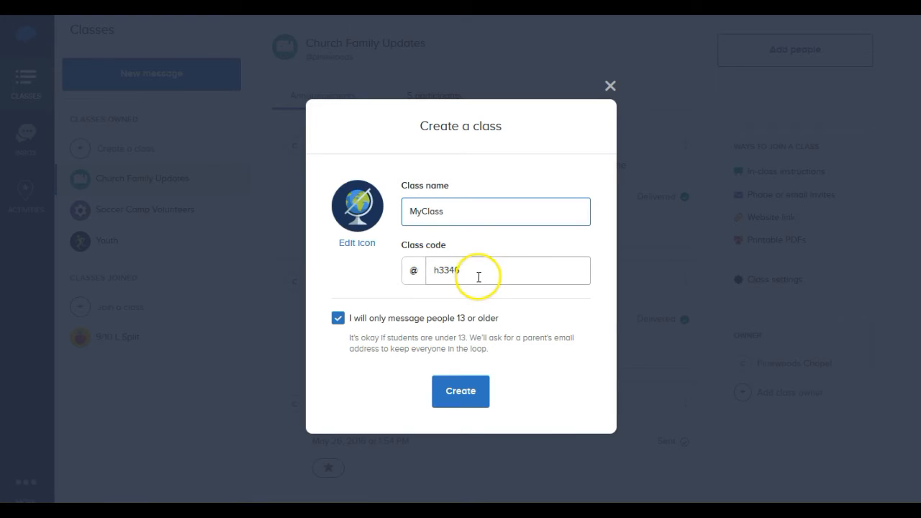
left_click_drag(472, 270, 433, 271)
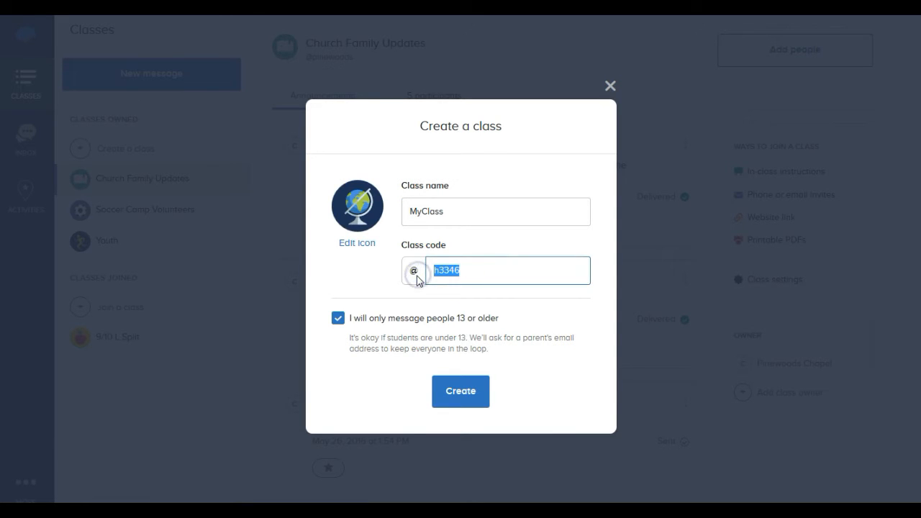
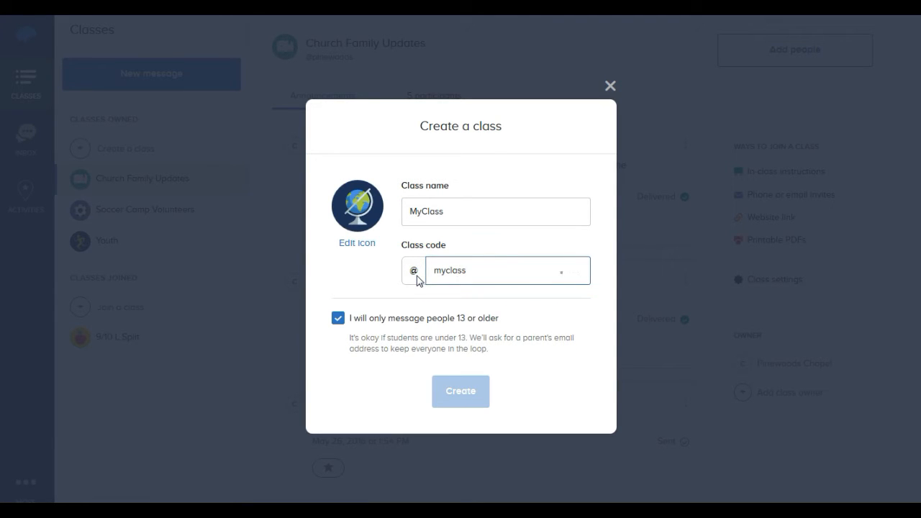
left_click(497, 257)
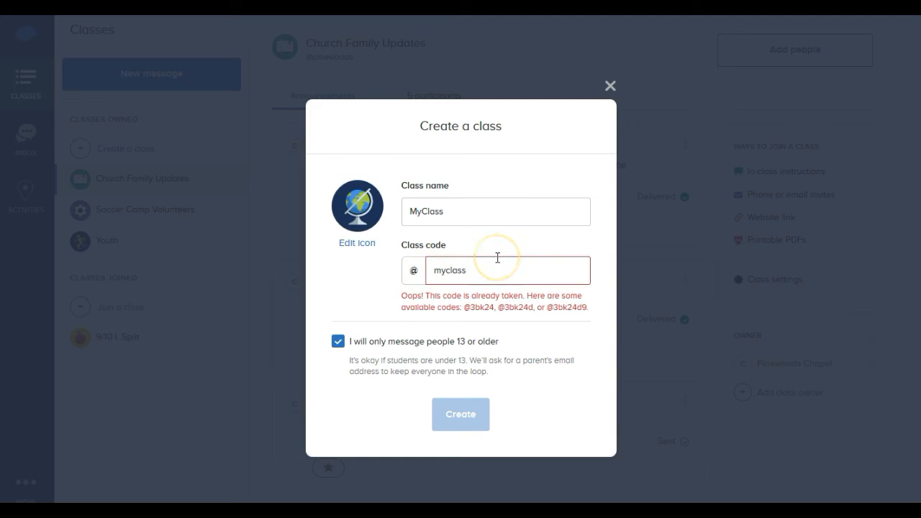
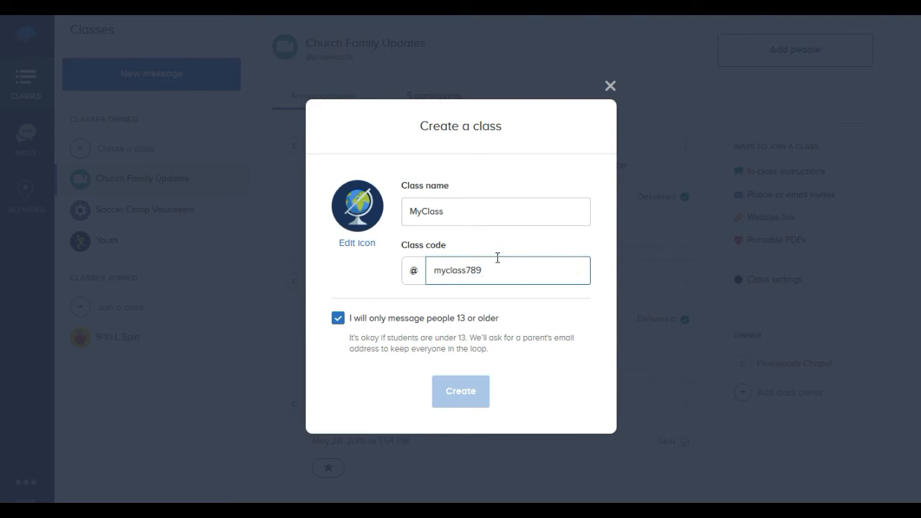
left_click(498, 265)
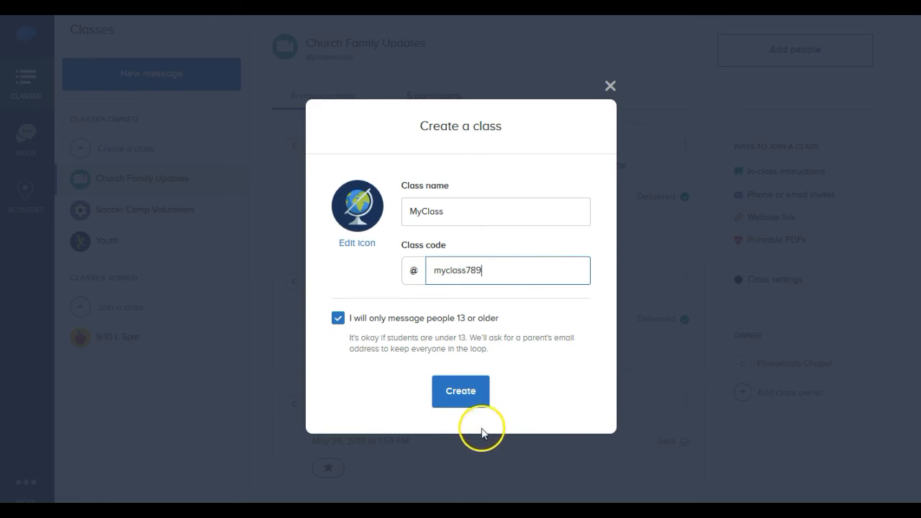
left_click(462, 400)
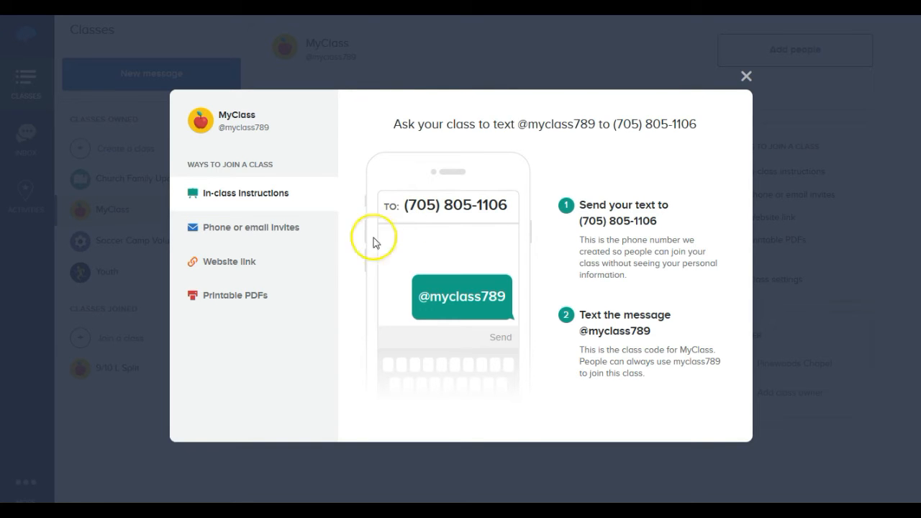
Review MyClass's invite form, join link, printable PDFs and in-class texting instructions, then close the dialog.
left_click(295, 239)
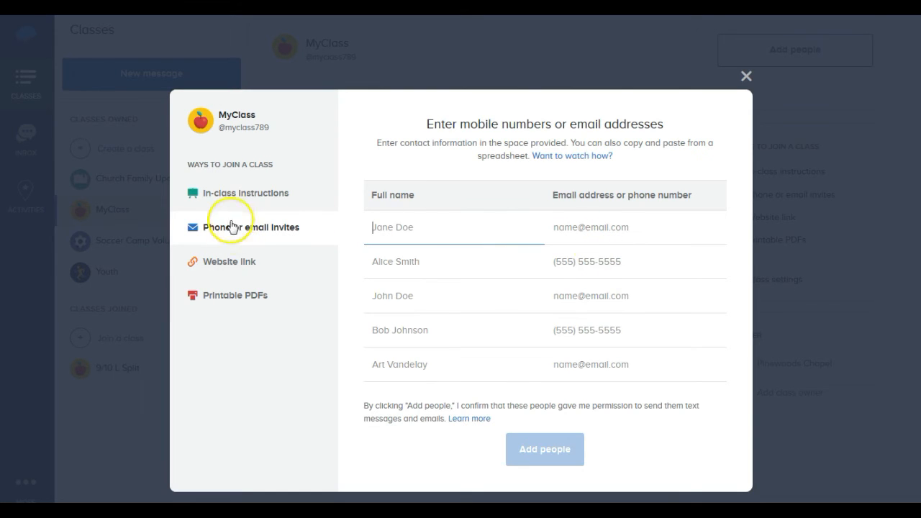
left_click(238, 261)
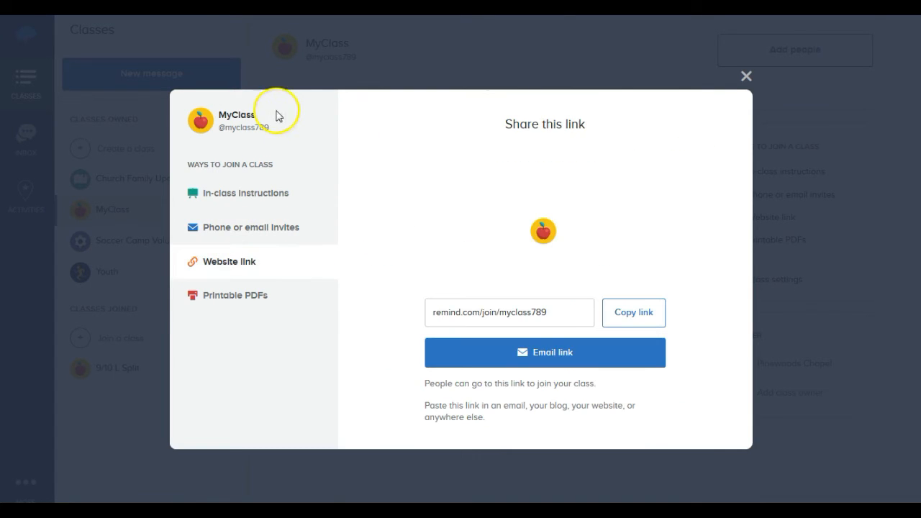
left_click(582, 312)
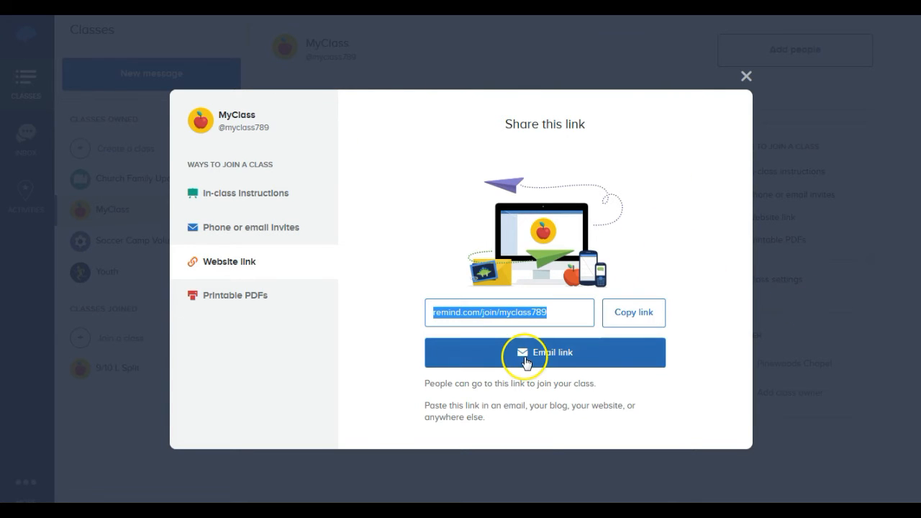
left_click(200, 293)
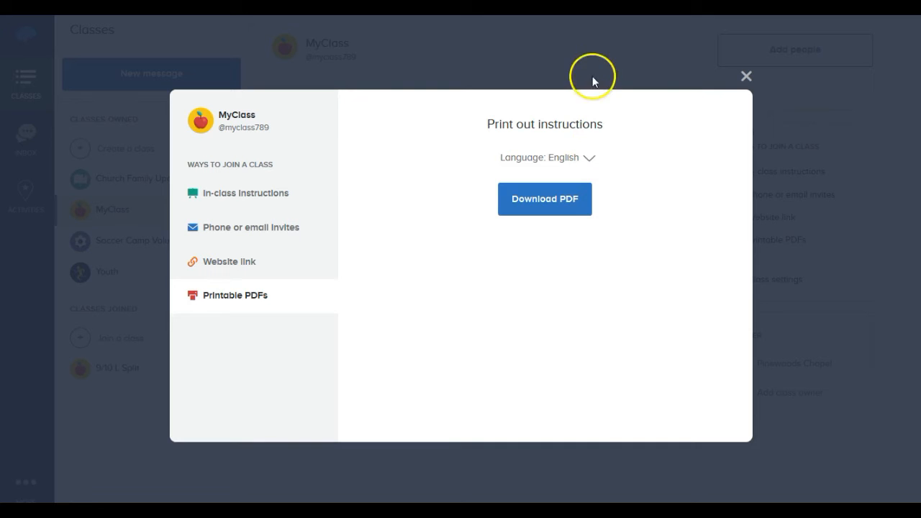
left_click(225, 195)
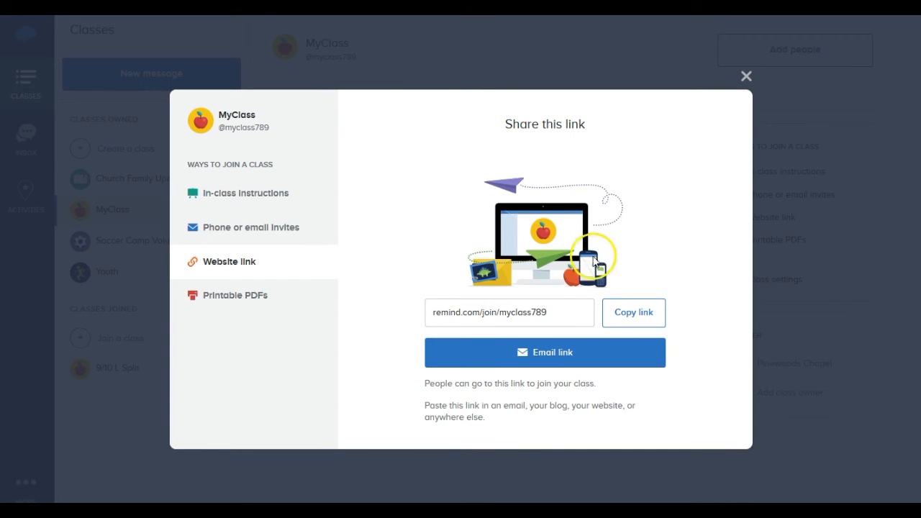
left_click(746, 76)
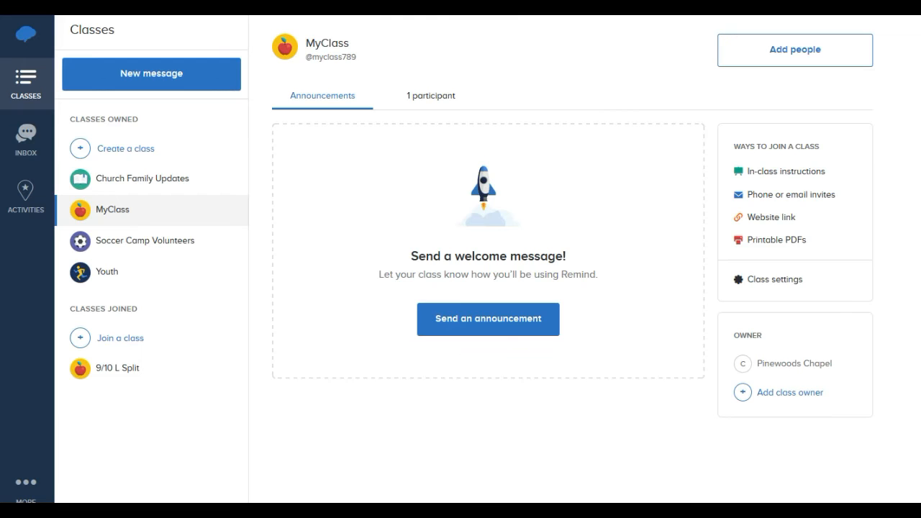
left_click(449, 96)
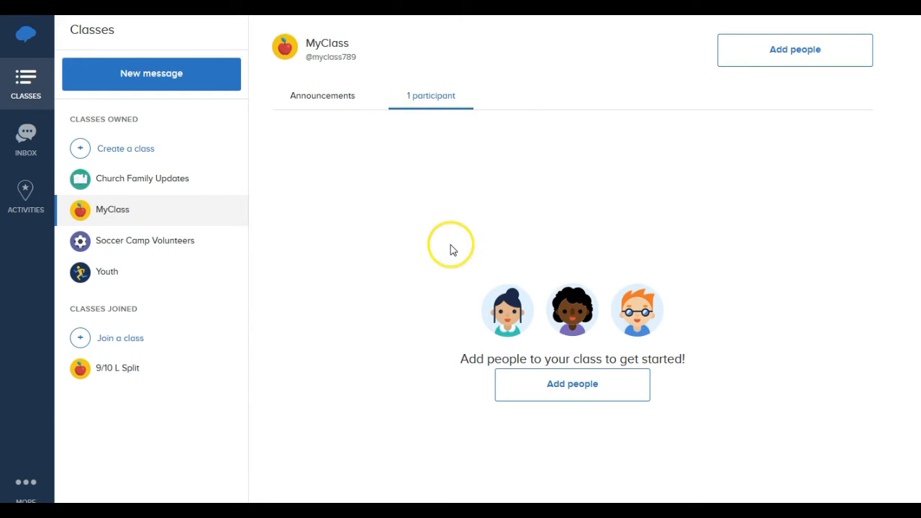
left_click(584, 384)
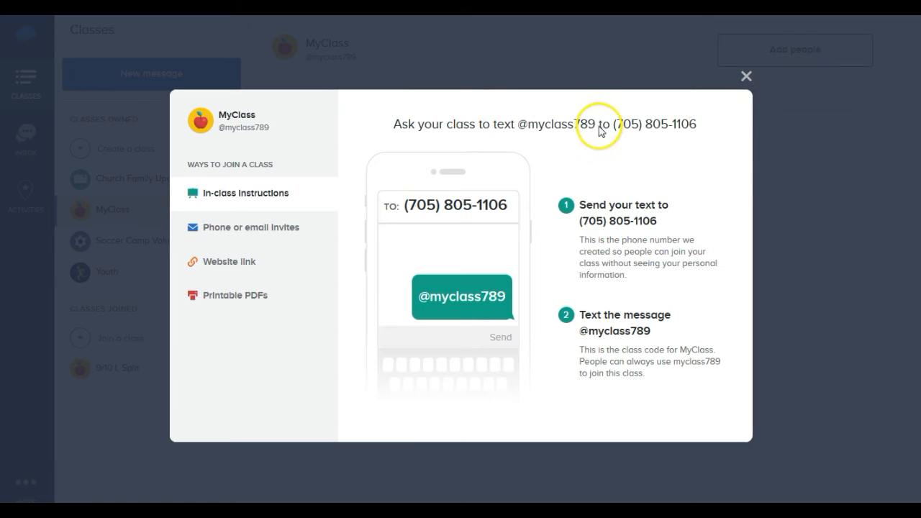
left_click(746, 75)
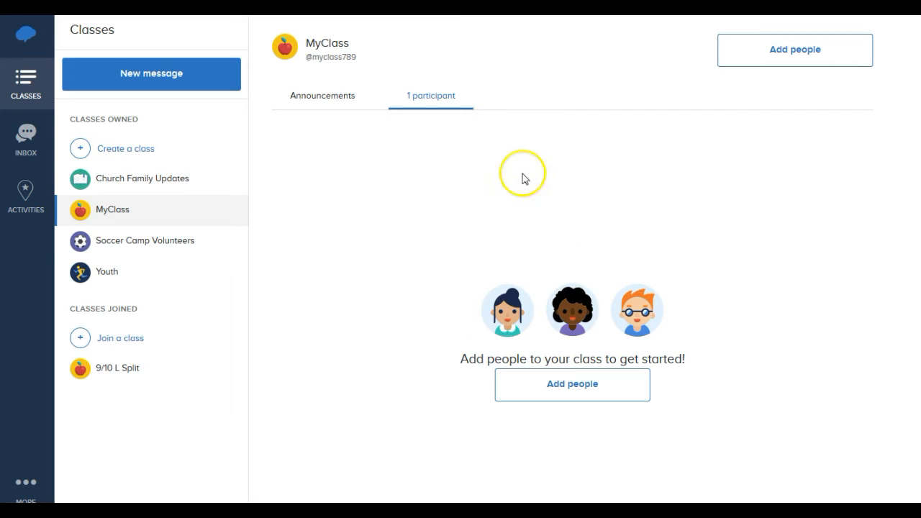
left_click(333, 96)
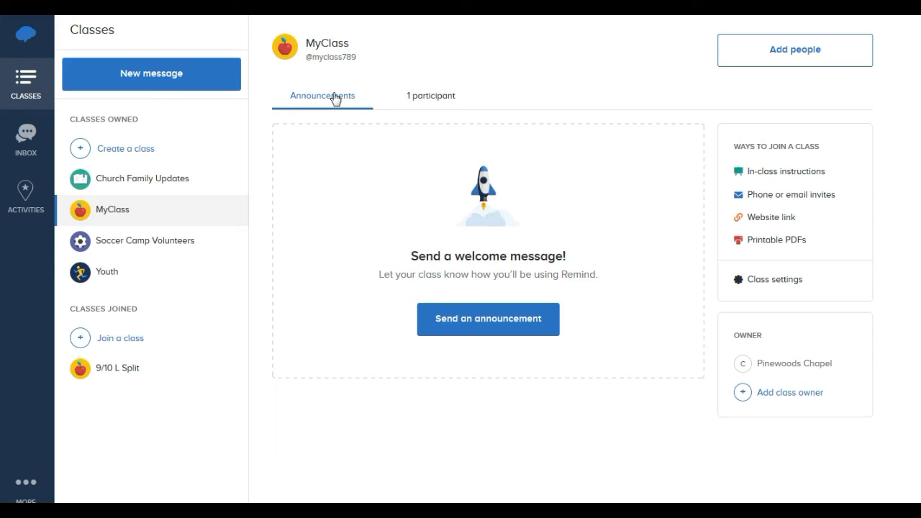
left_click(783, 282)
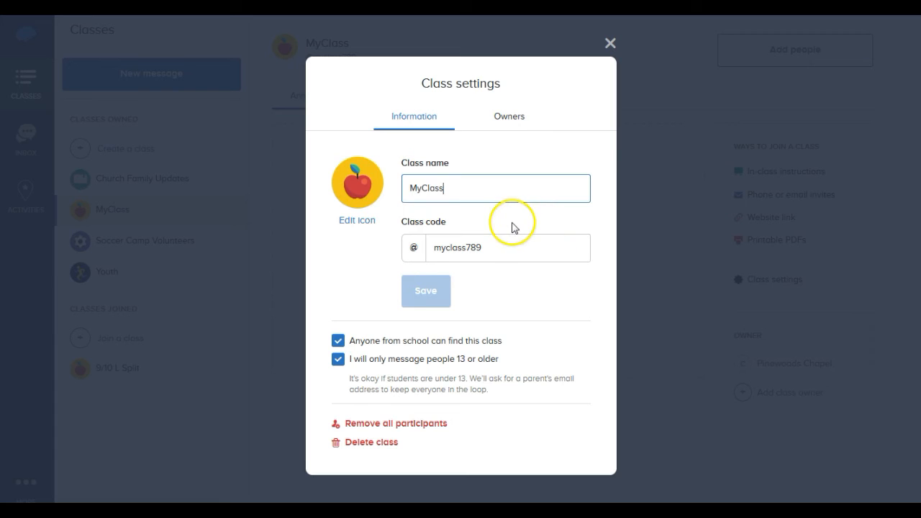
Replace MyClass's red apple icon with the computer monitor icon.
left_click(358, 223)
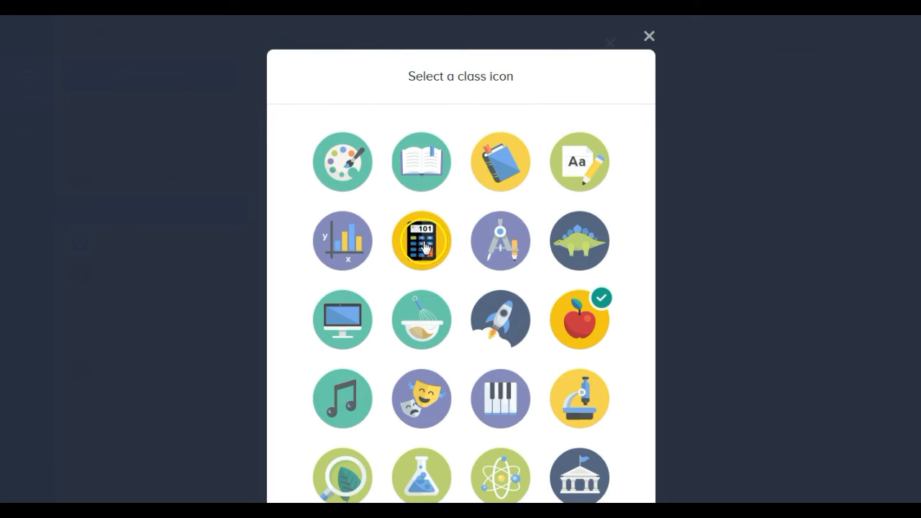
left_click(360, 321)
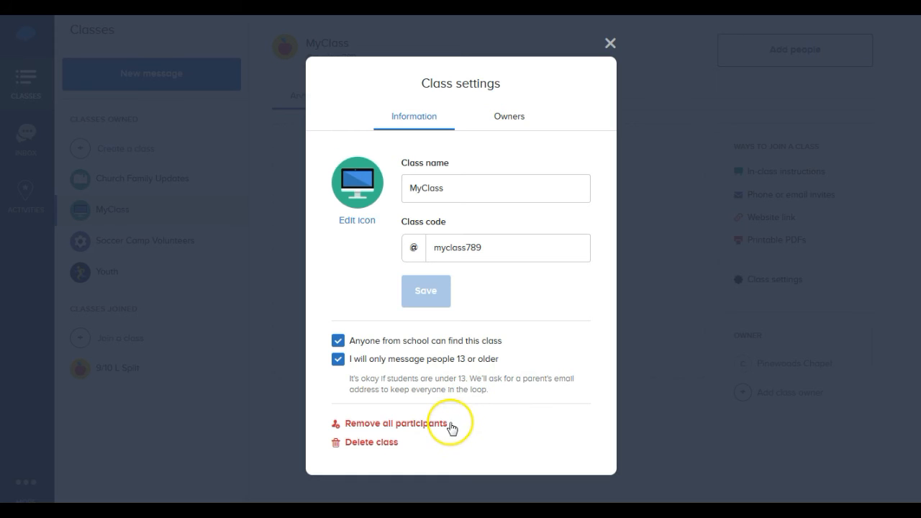
Check the Owners tab, find nobody eligible as co-owner, and close Class settings.
left_click(508, 118)
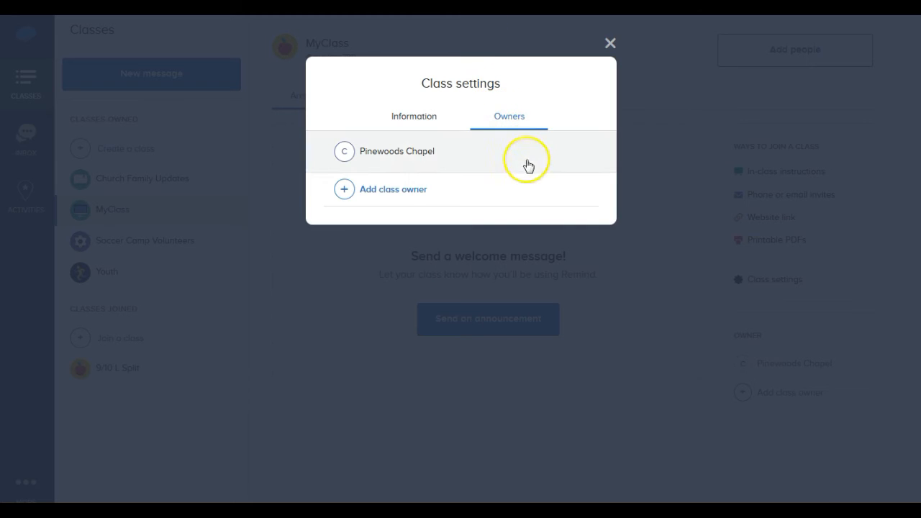
left_click(397, 189)
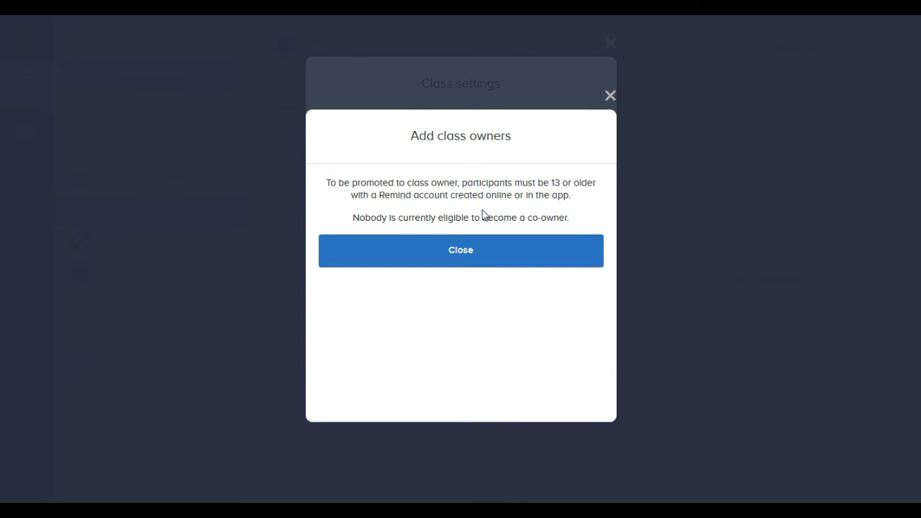
left_click(610, 95)
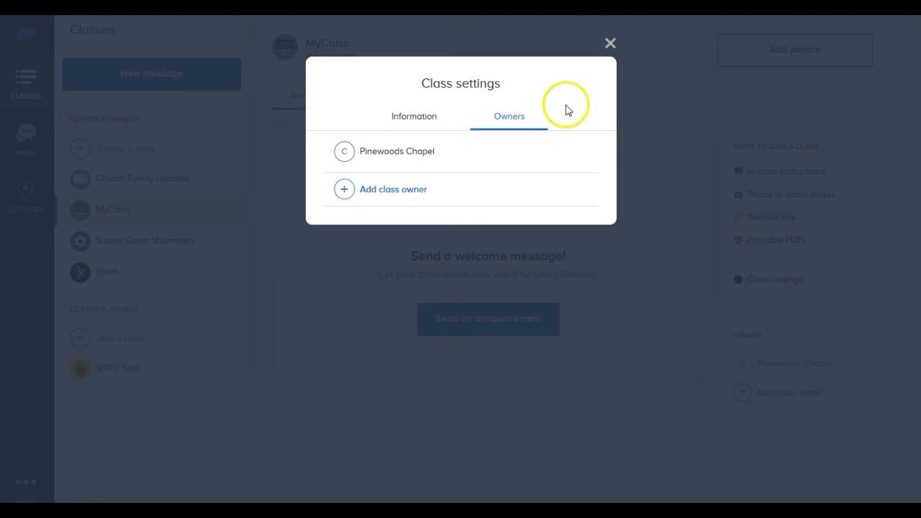
left_click(610, 43)
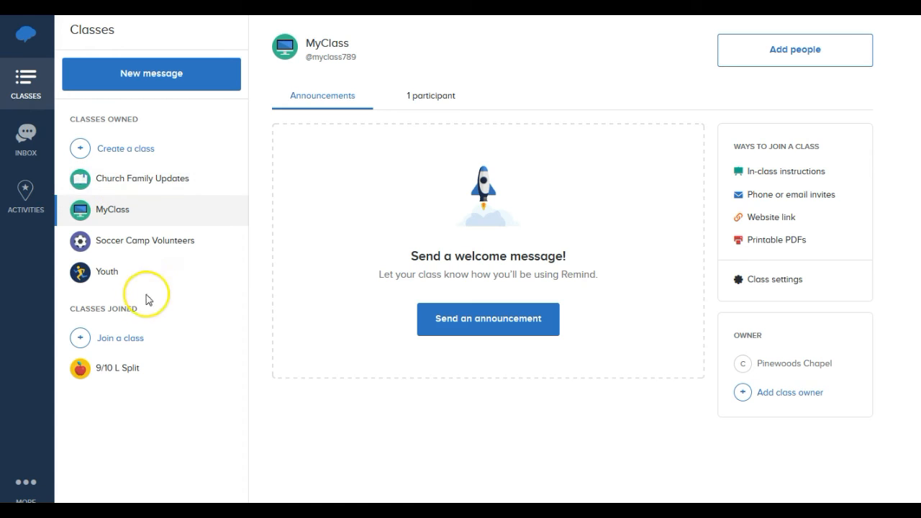
Open the Youth class from Classes Owned in the sidebar.
left_click(108, 275)
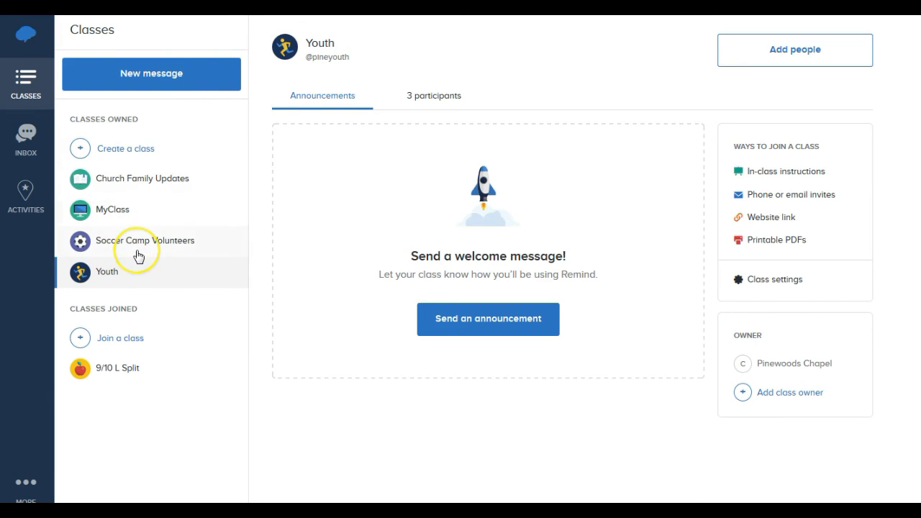
Open Soccer Camp Volunteers from the sidebar, then switch to Church Family Updates.
mouse_move(138, 256)
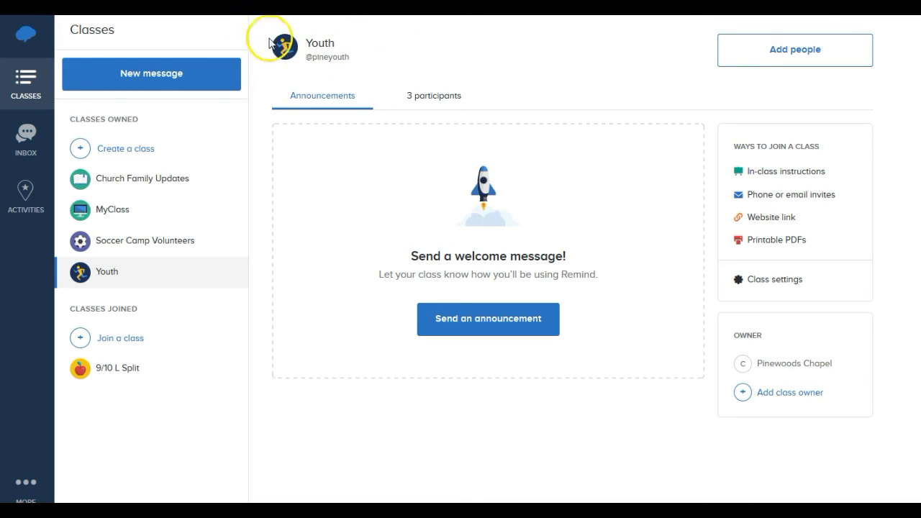
mouse_move(317, 64)
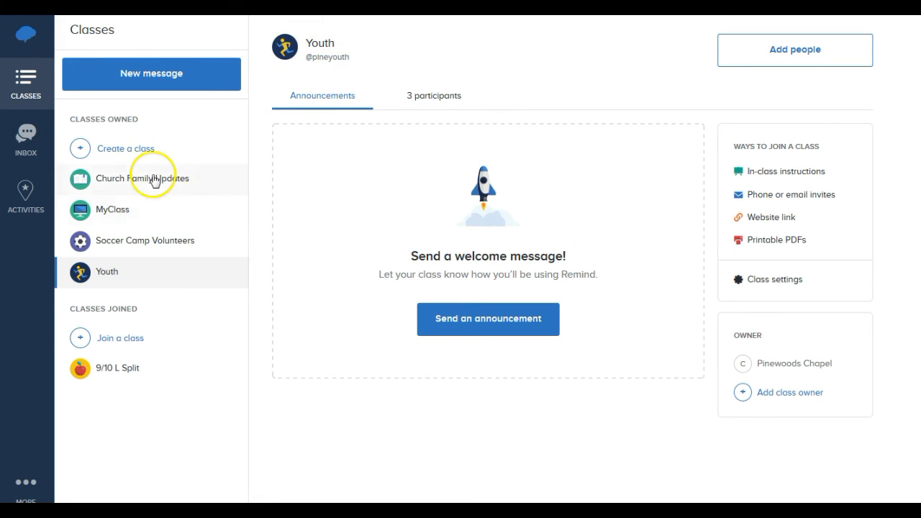
left_click(173, 250)
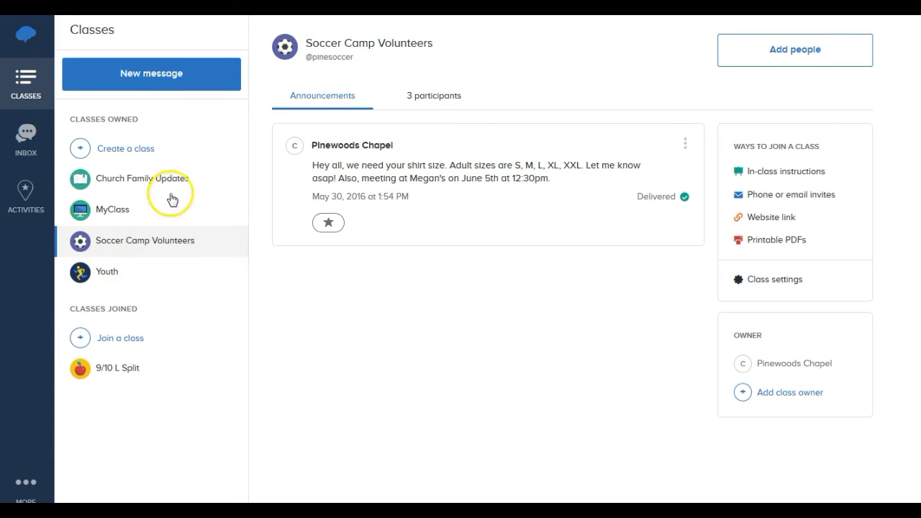
mouse_move(124, 172)
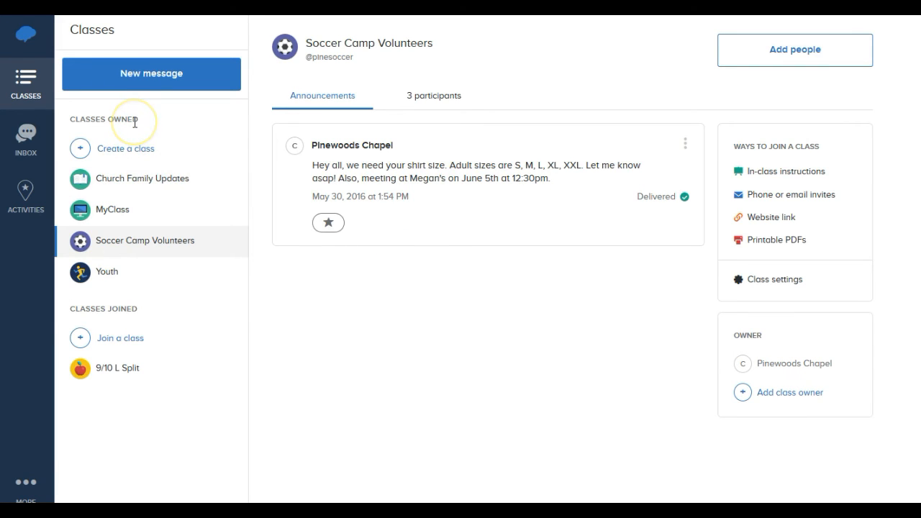
left_click(134, 178)
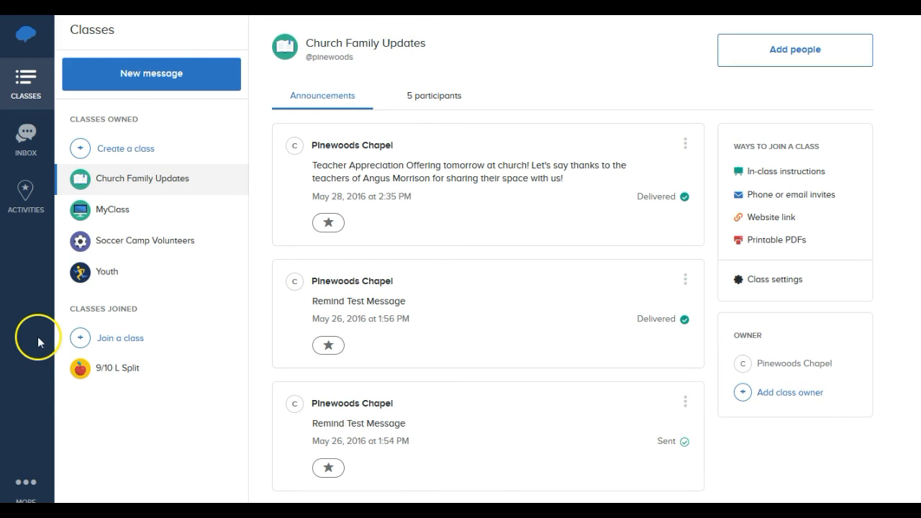
Go to the account Profile from the More menu and scroll through its details.
left_click(32, 481)
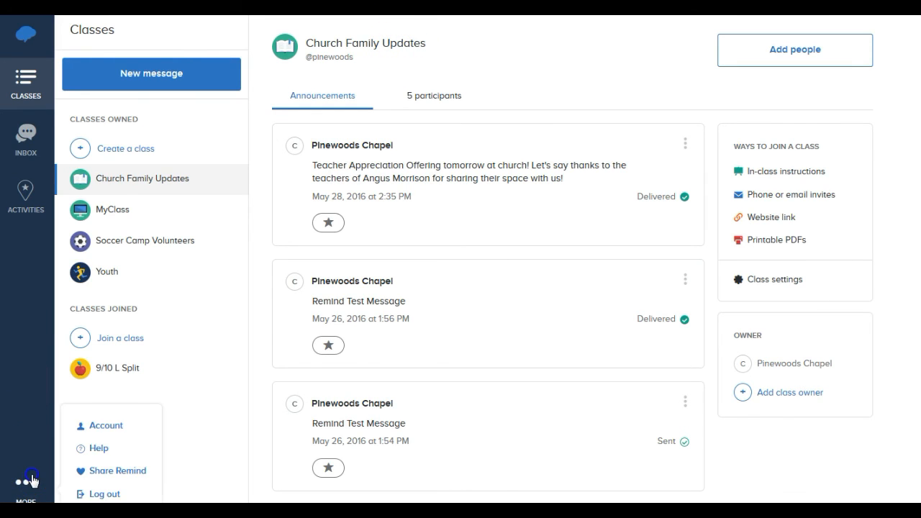
left_click(92, 426)
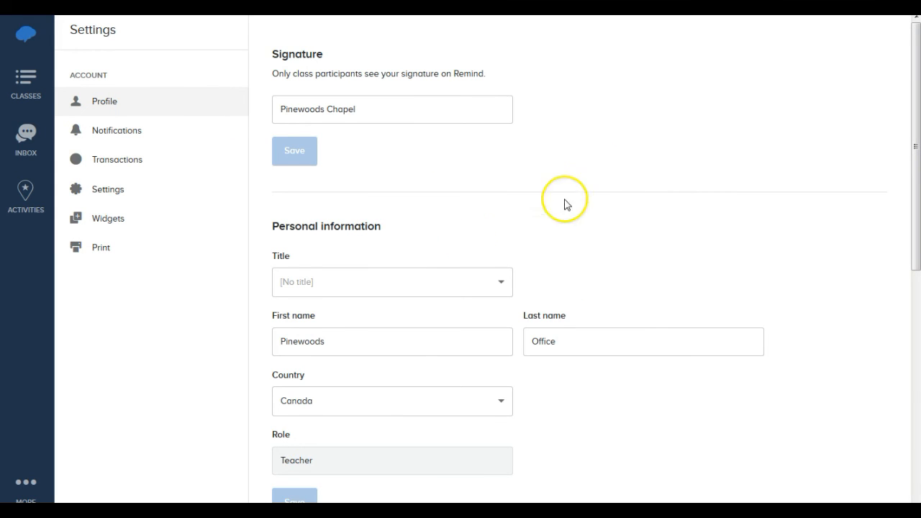
scroll(559, 257, "down", 1)
scroll(559, 326, "down", 1)
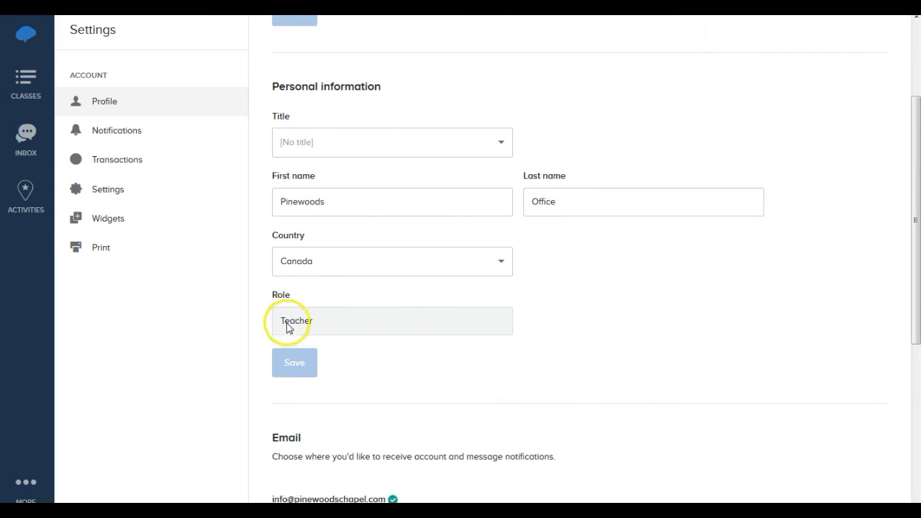
scroll(633, 387, "down", 1)
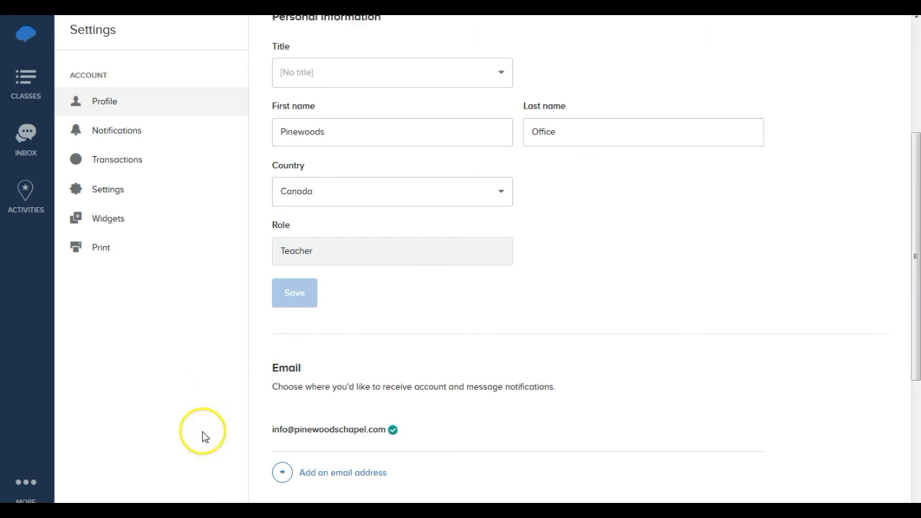
scroll(497, 366, "up", 2)
scroll(496, 370, "up", 2)
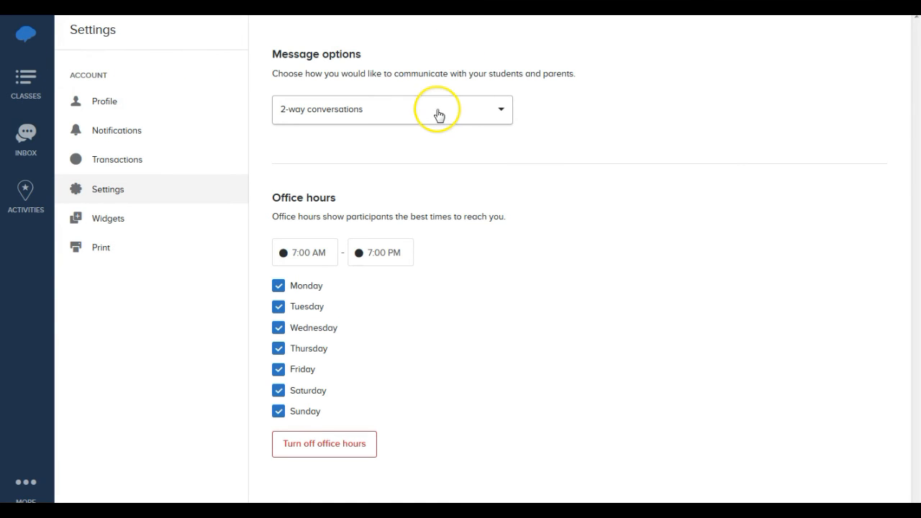
left_click(438, 115)
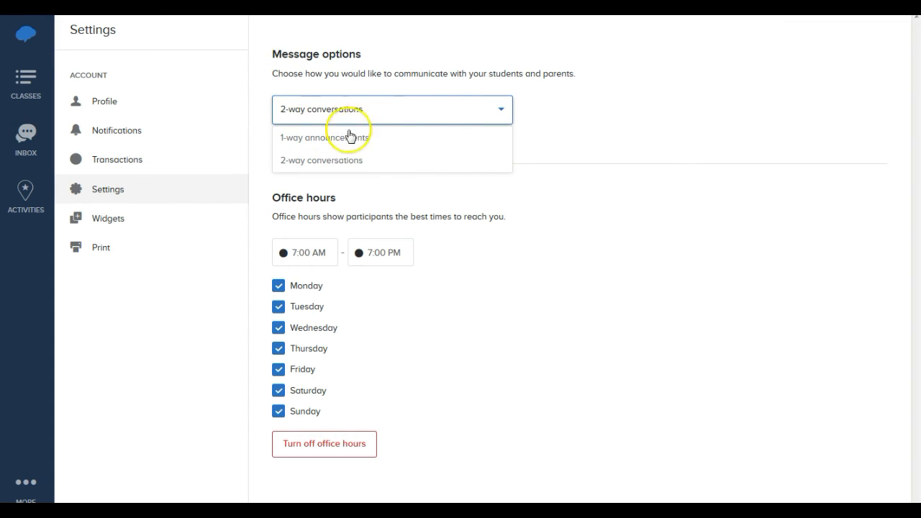
left_click(678, 154)
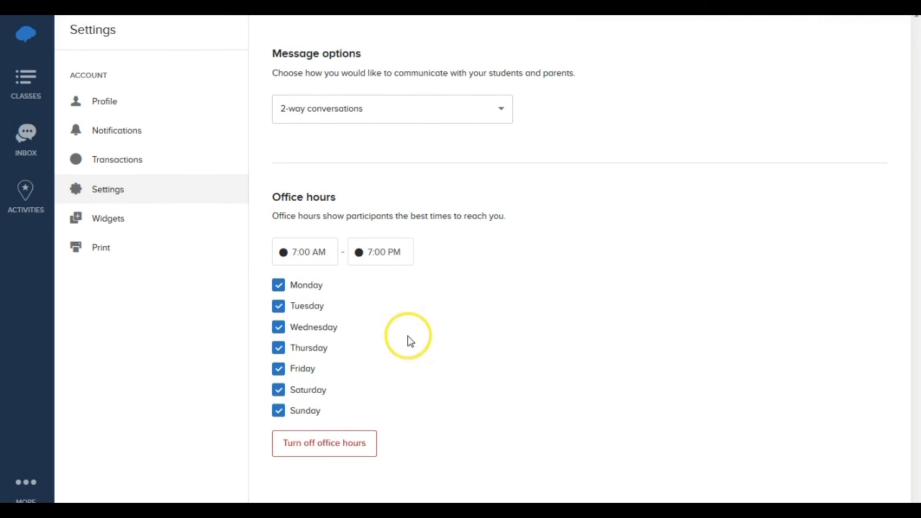
Browse the Widgets page's embed codes for all classes and each class, then go to Activities.
left_click(84, 223)
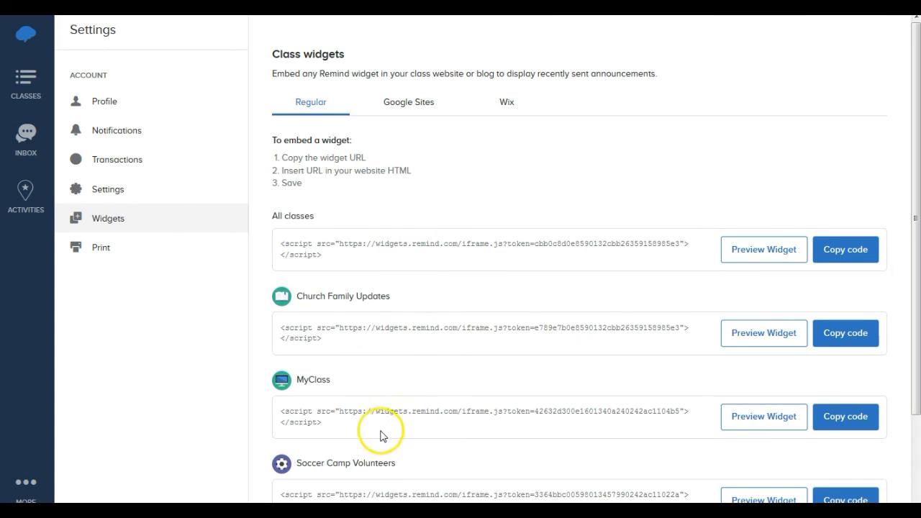
scroll(381, 432, "down", 3)
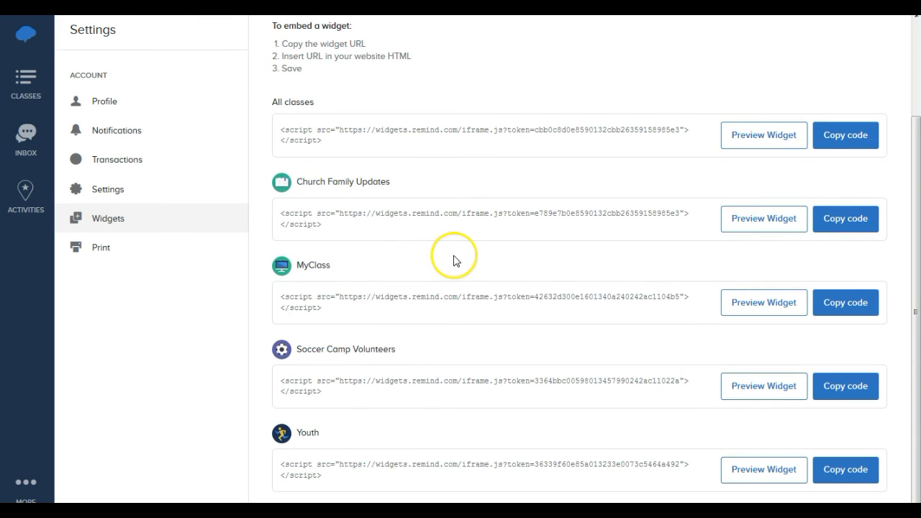
scroll(449, 269, "up", 3)
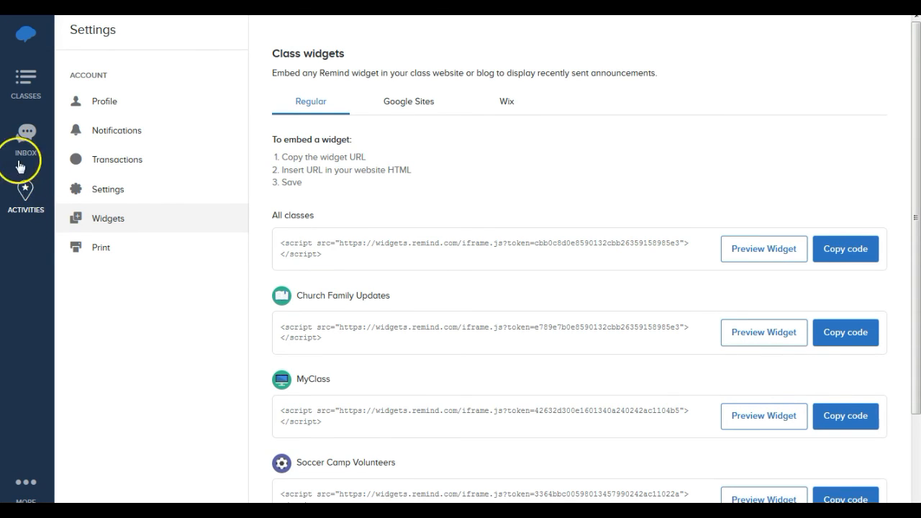
left_click(31, 199)
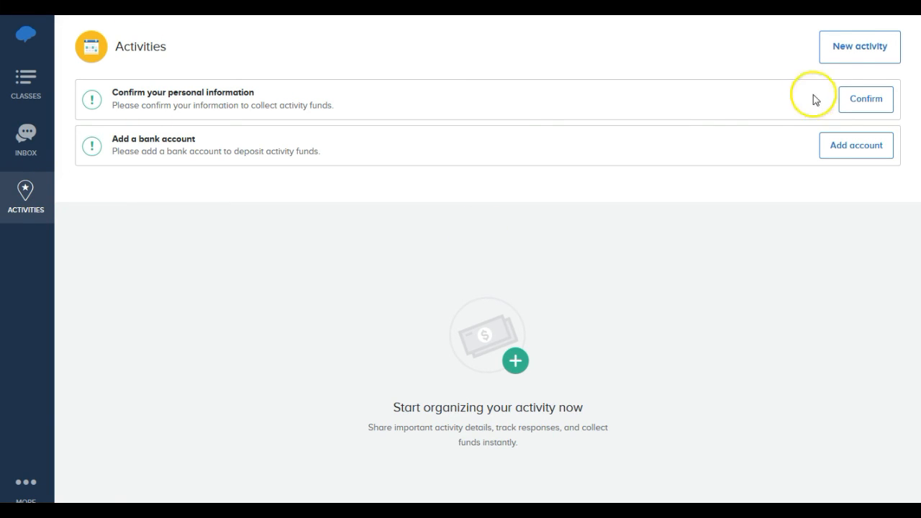
Start a new activity, cancel the Create an activity dialog, and return to Classes.
left_click(879, 54)
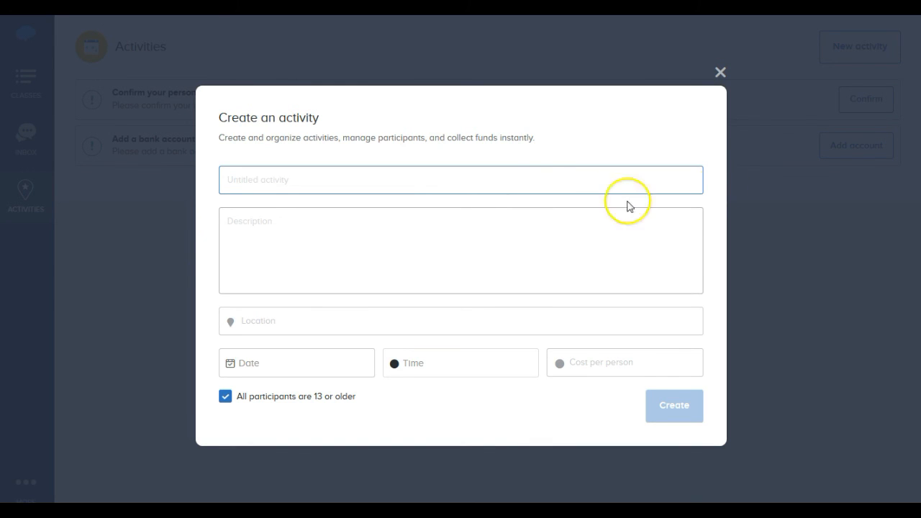
left_click(720, 72)
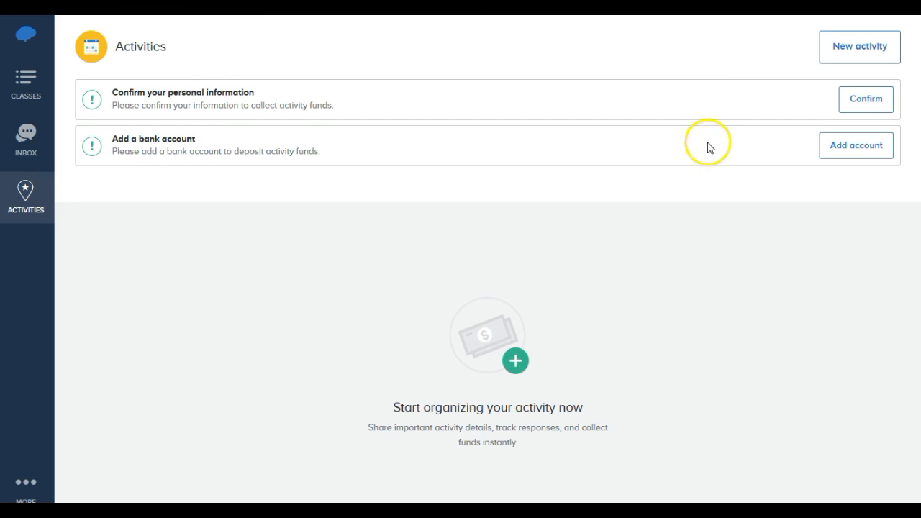
left_click(21, 92)
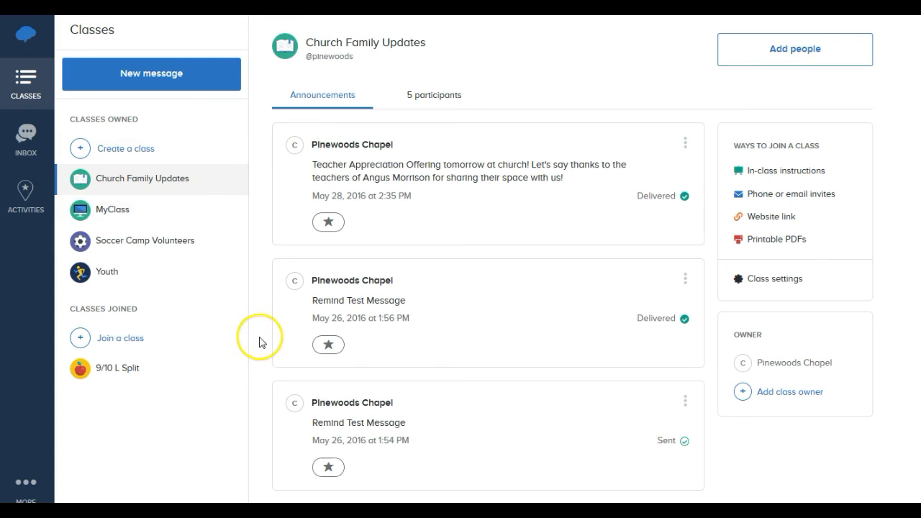
Look over the Church Family Updates announcements on the Classes page.
mouse_move(249, 242)
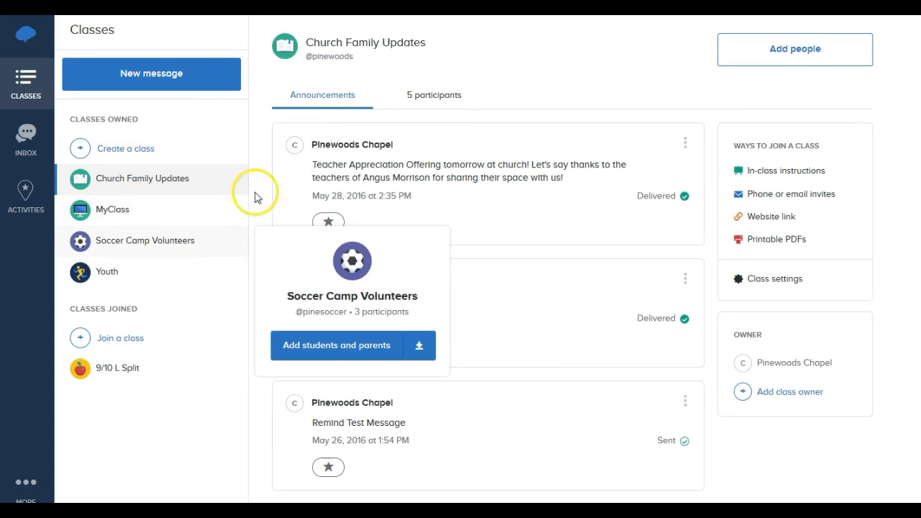